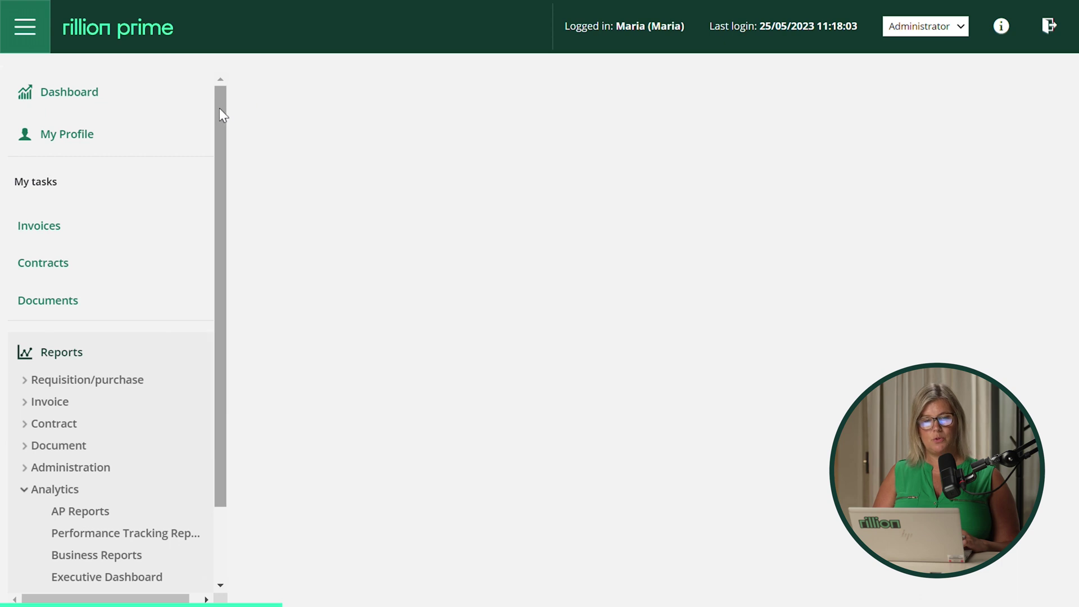
drag(220, 108, 221, 210)
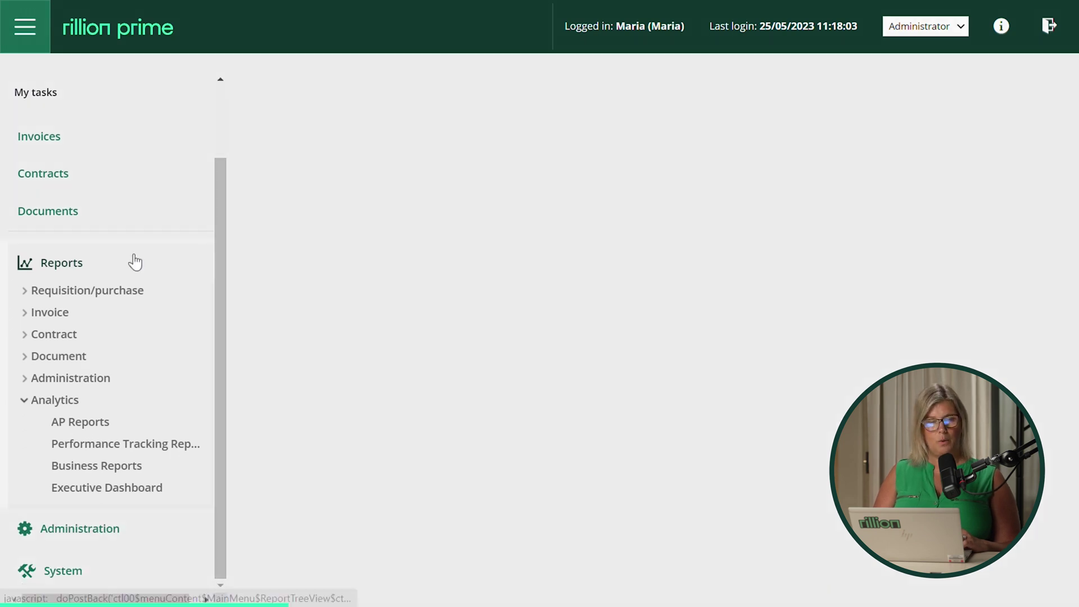
Expand the Reports section in the Rillion Prime sidebar menu.
click(64, 262)
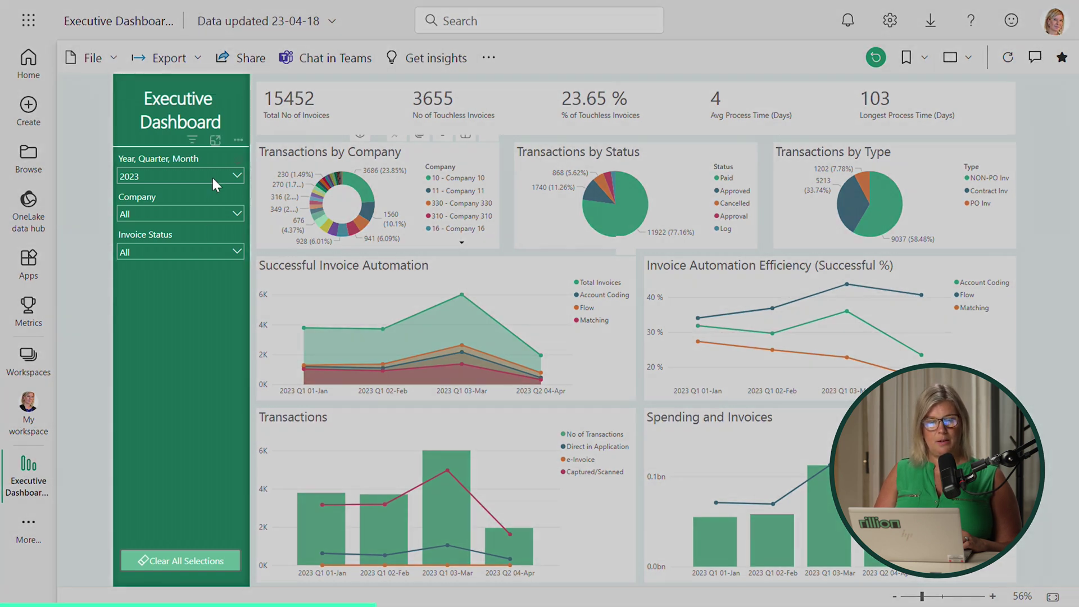
Check the Year, Quarter, Month slicer, then spotlight the invoice-total KPI card row.
click(213, 178)
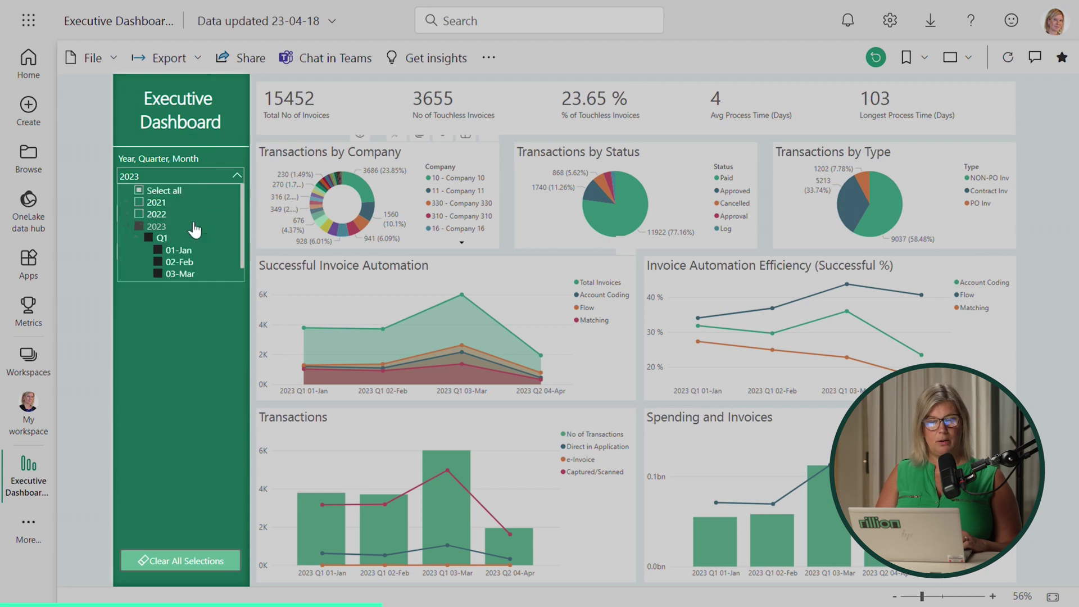
click(177, 368)
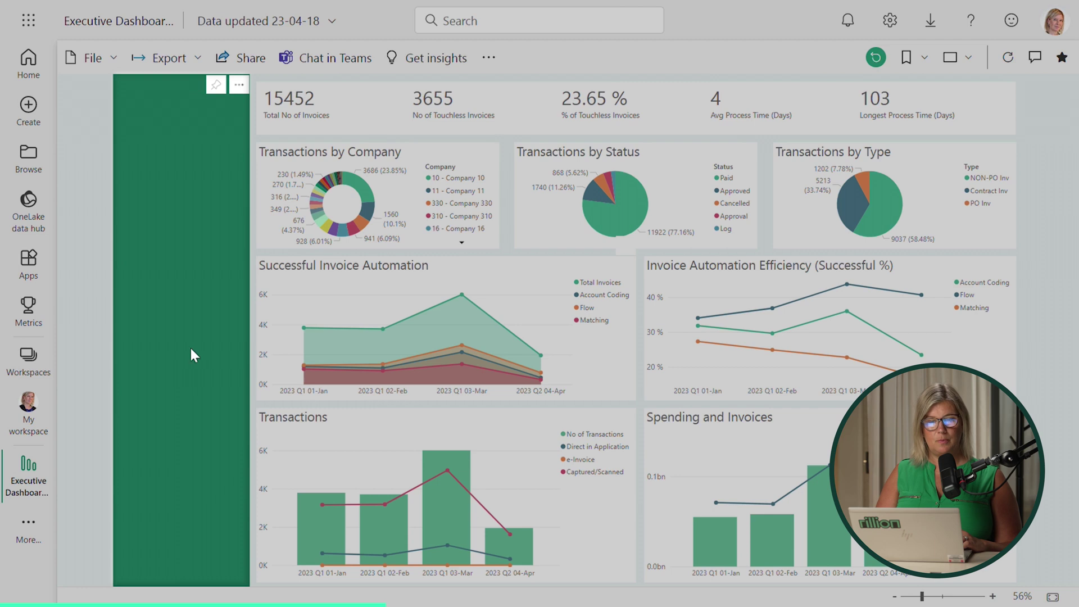
click(359, 120)
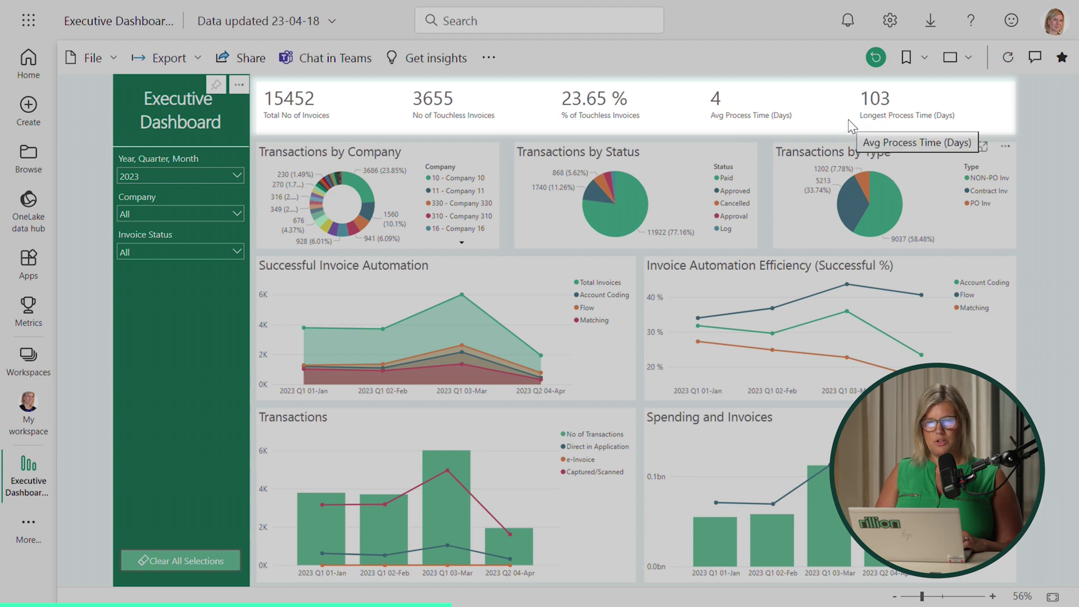
mouse_move(355, 238)
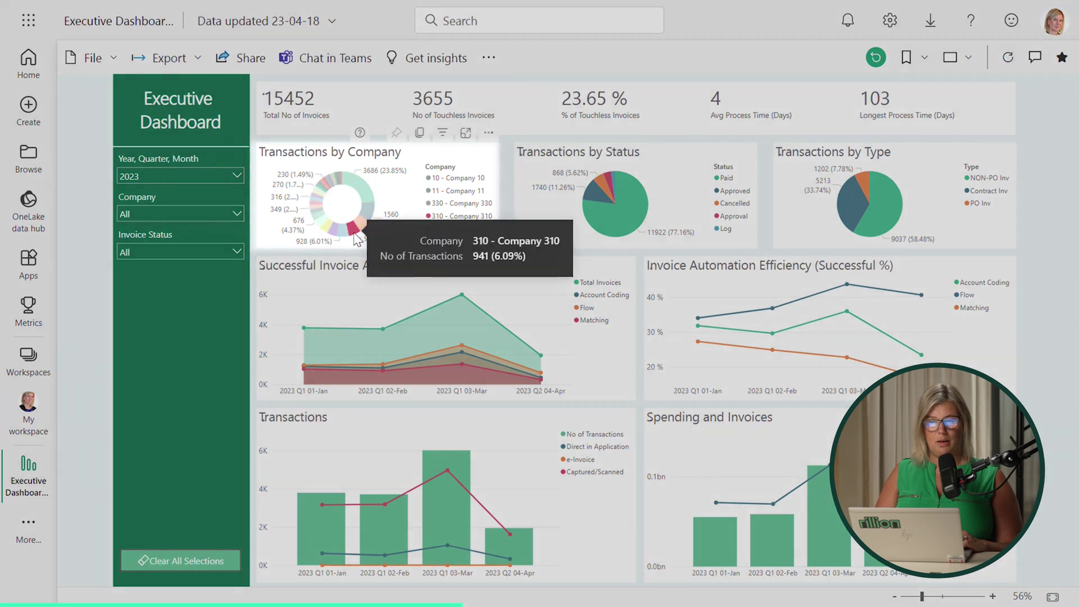
Cross-filter the Transactions by Company donut to Company 310, then Company 16.
click(358, 239)
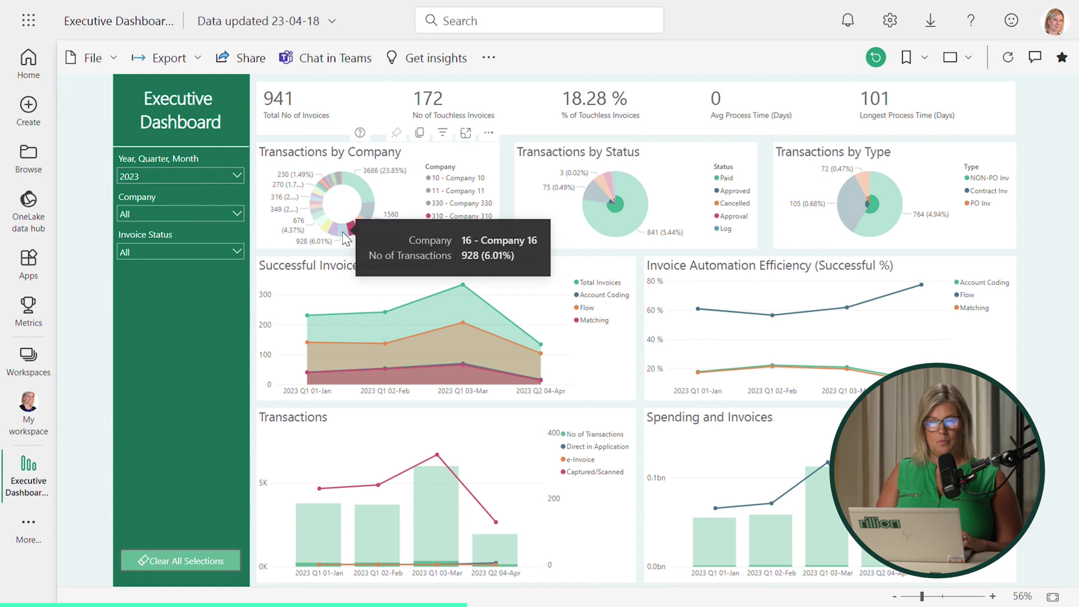
click(345, 238)
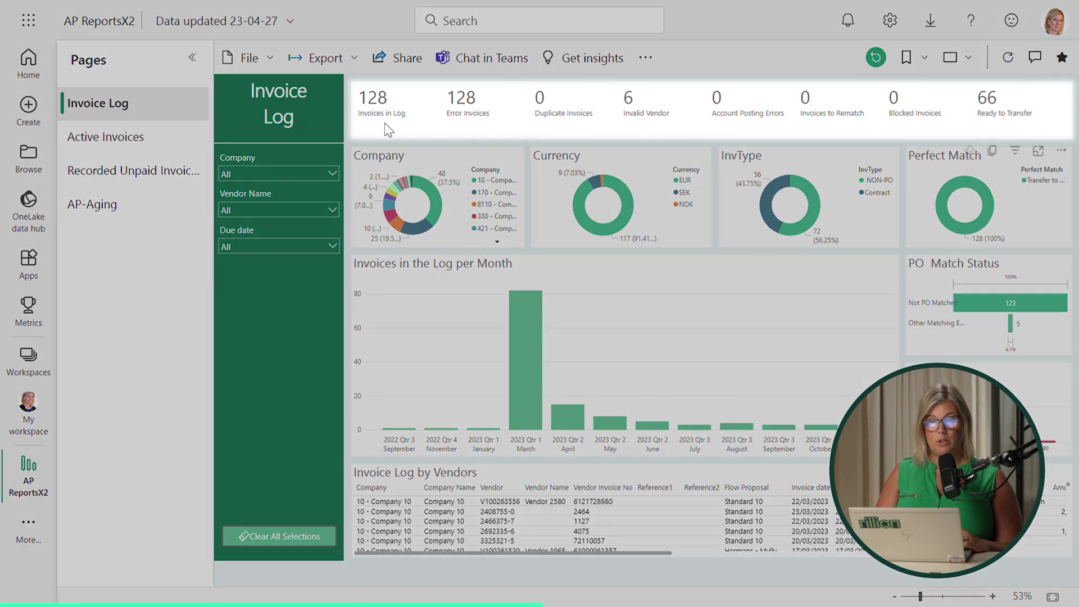
mouse_move(437, 200)
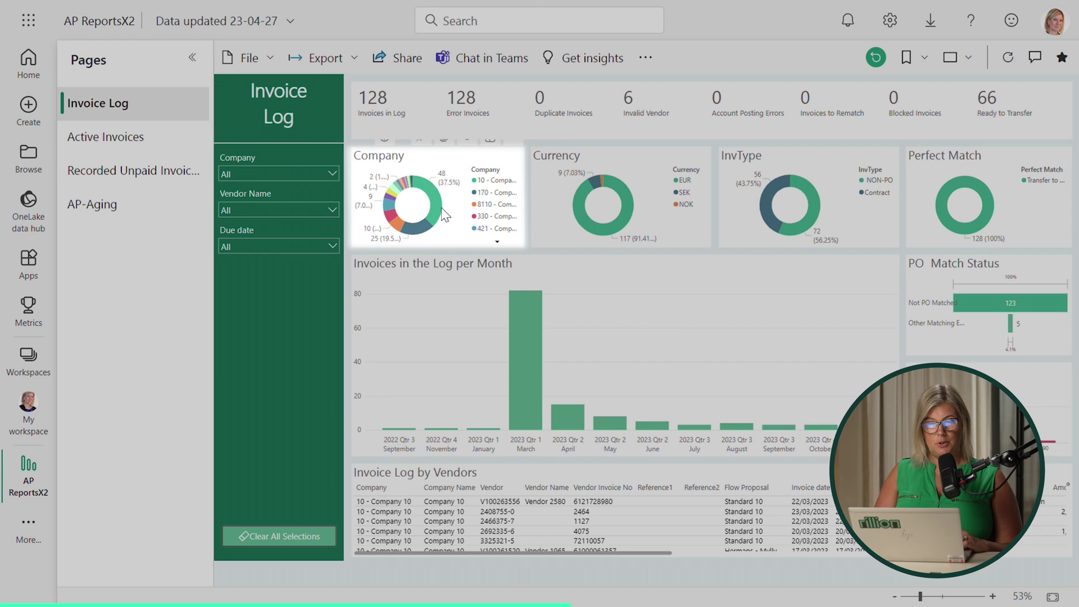
click(419, 229)
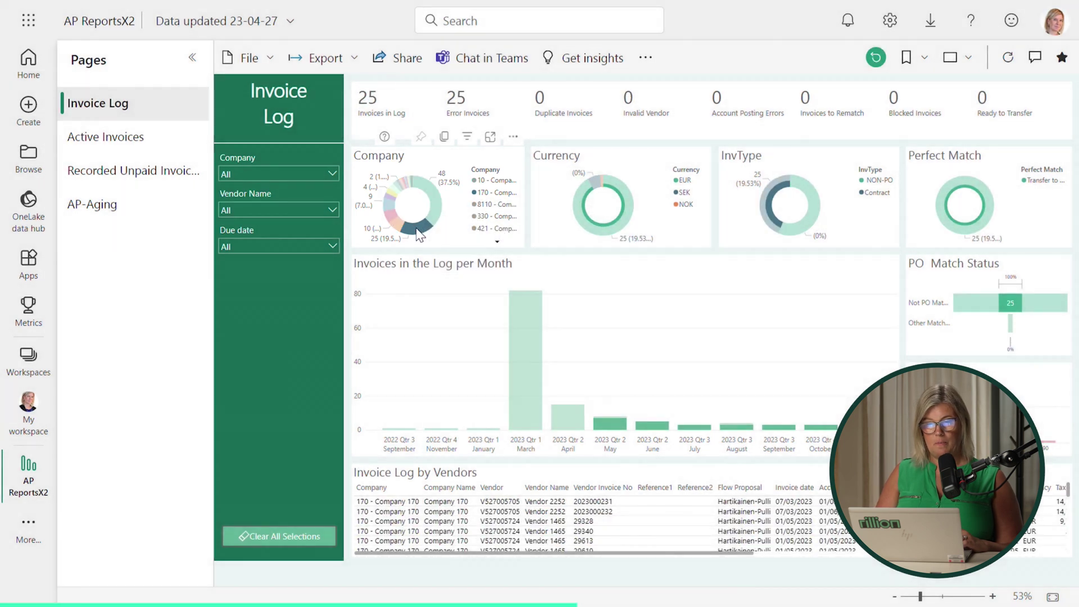
click(419, 230)
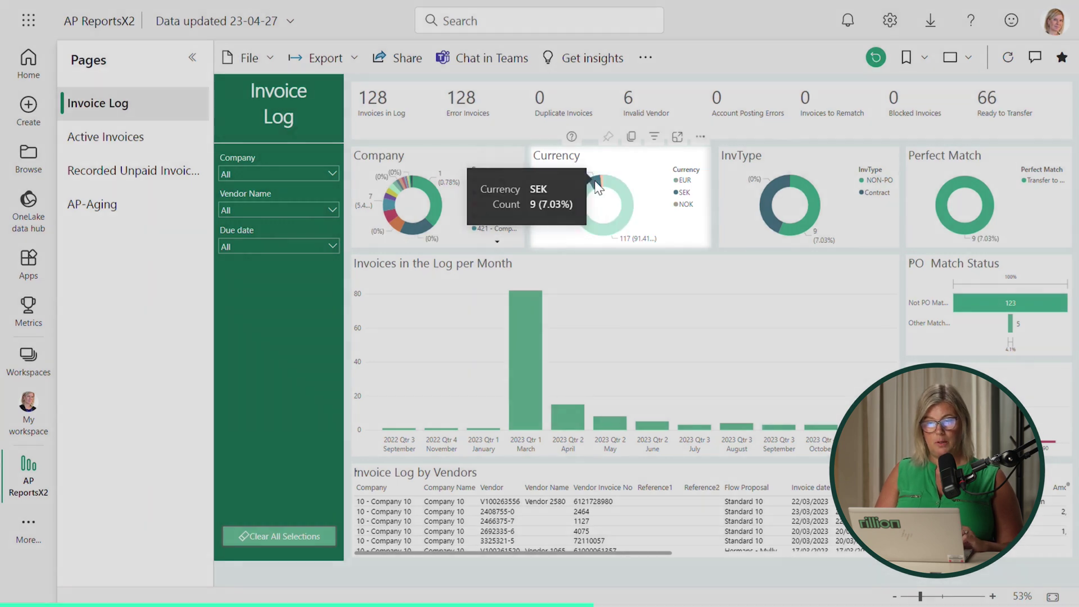
click(598, 185)
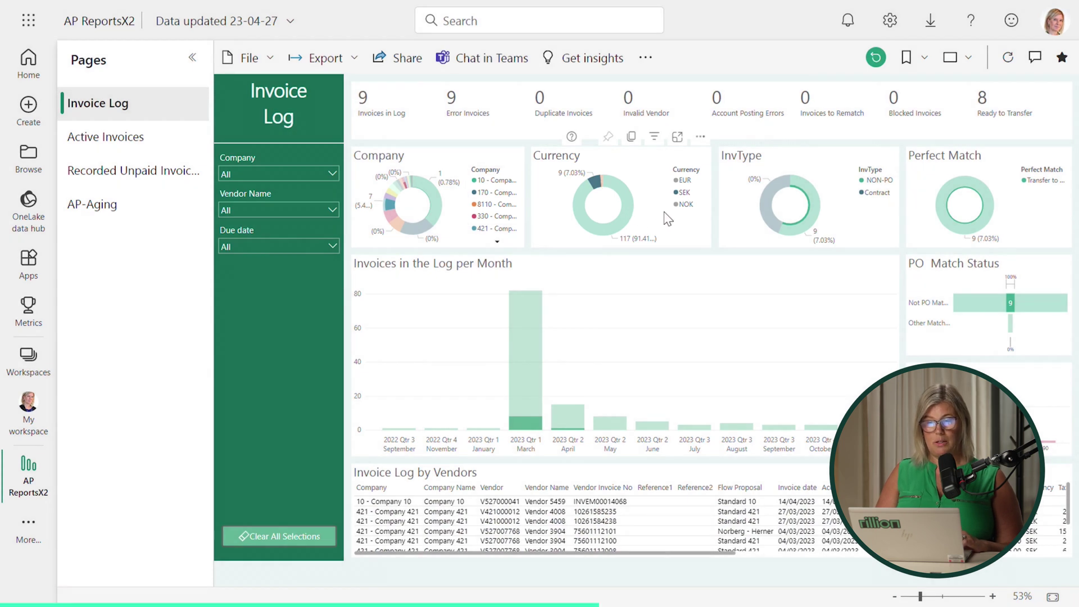
click(685, 234)
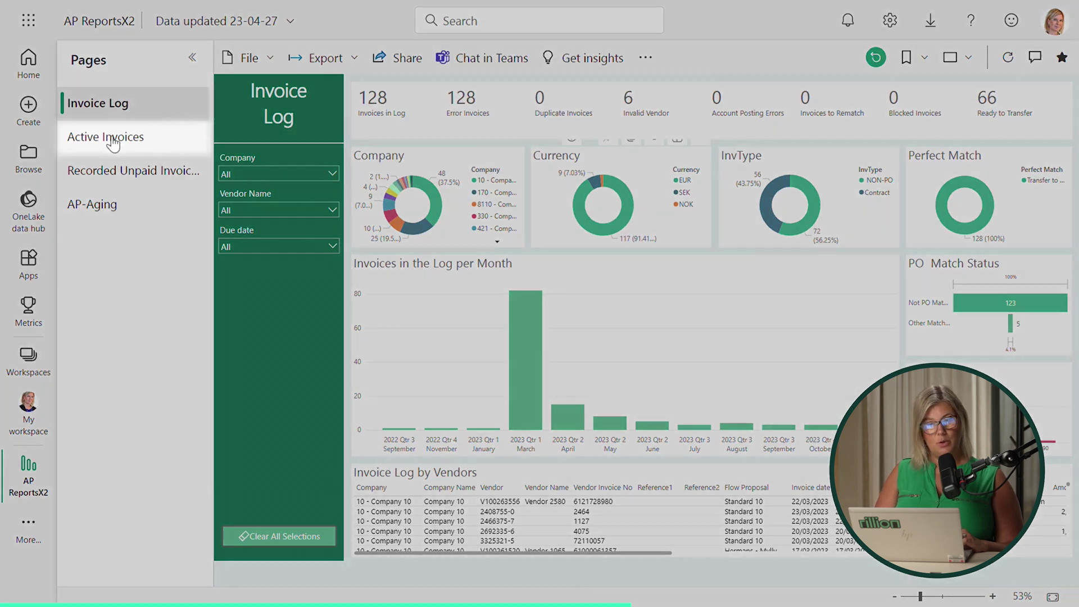
On the Active Invoices page, set the Company slicer to Select all.
click(105, 137)
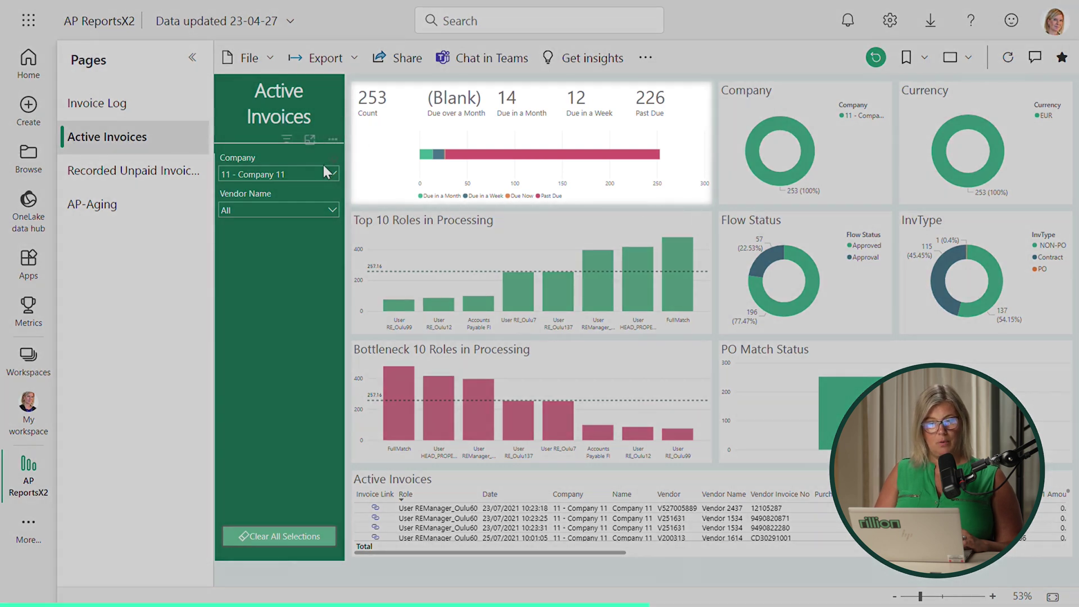
click(332, 174)
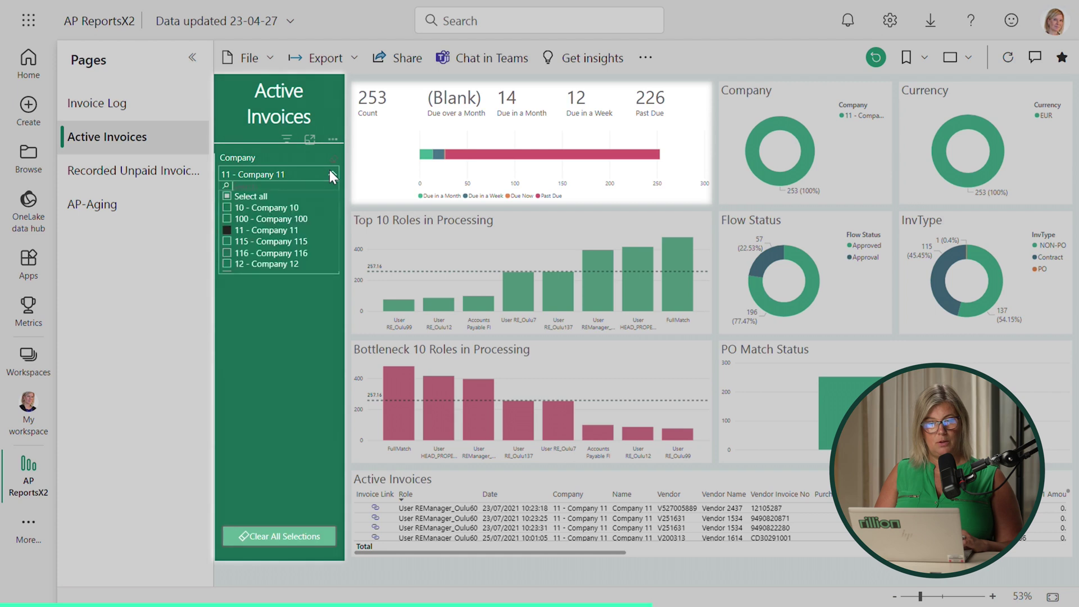
click(227, 197)
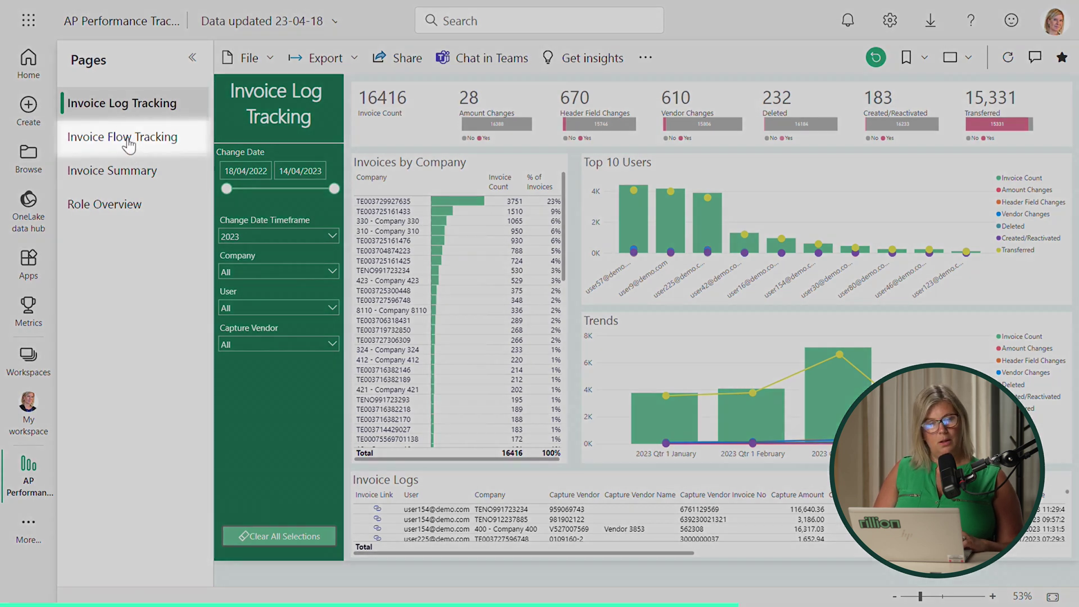
Switch to the Invoice Flow Tracking page showing 10,495 invoices and 16,184 changes.
click(129, 140)
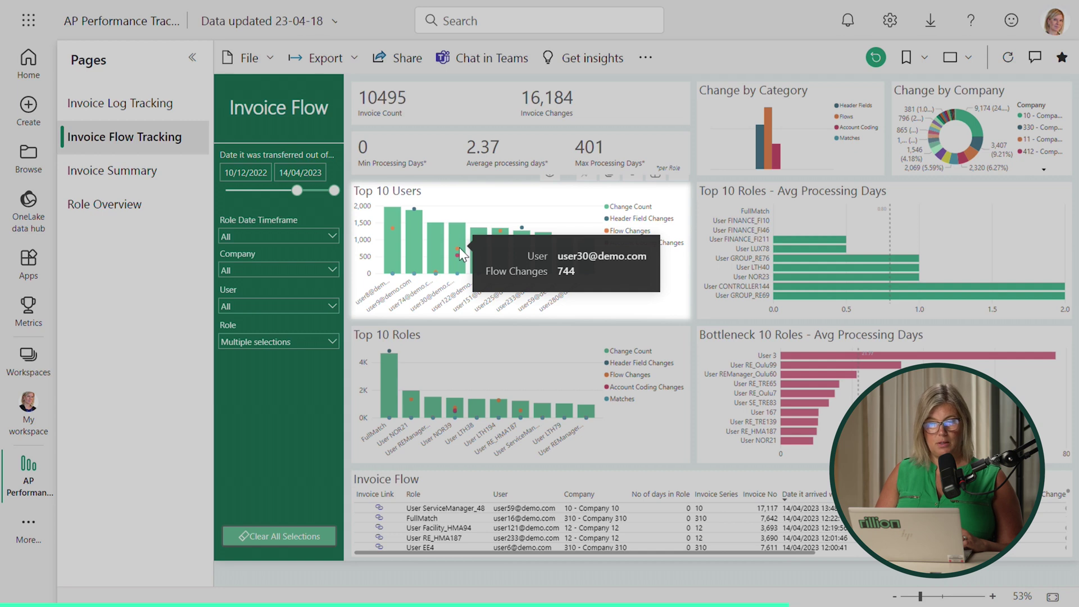
mouse_move(461, 246)
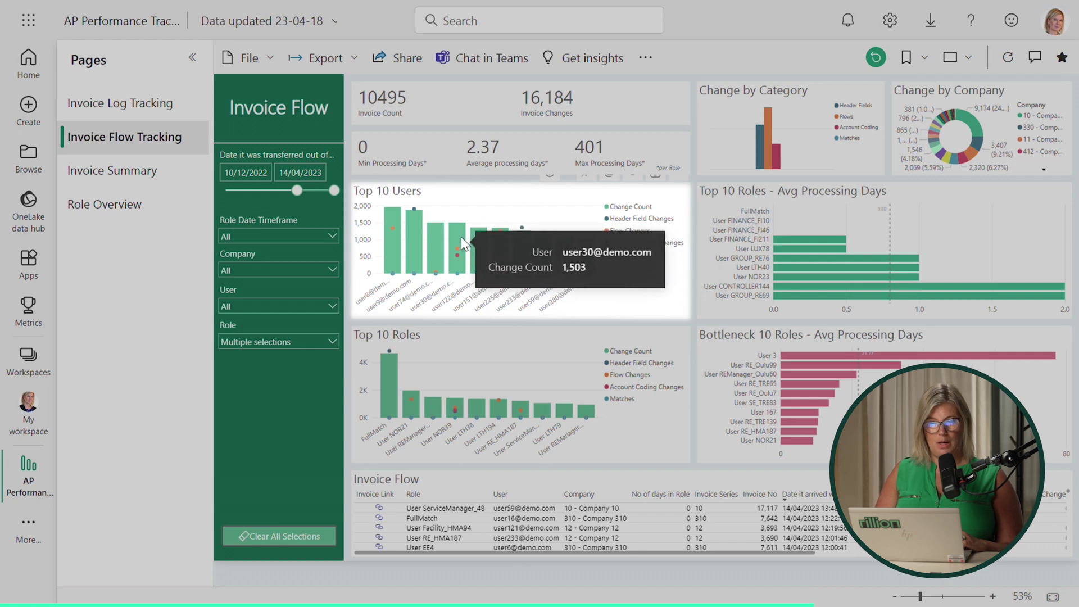
Filter Invoice Flow to user30's changes via Top 10 Users, then clear the filter.
click(461, 237)
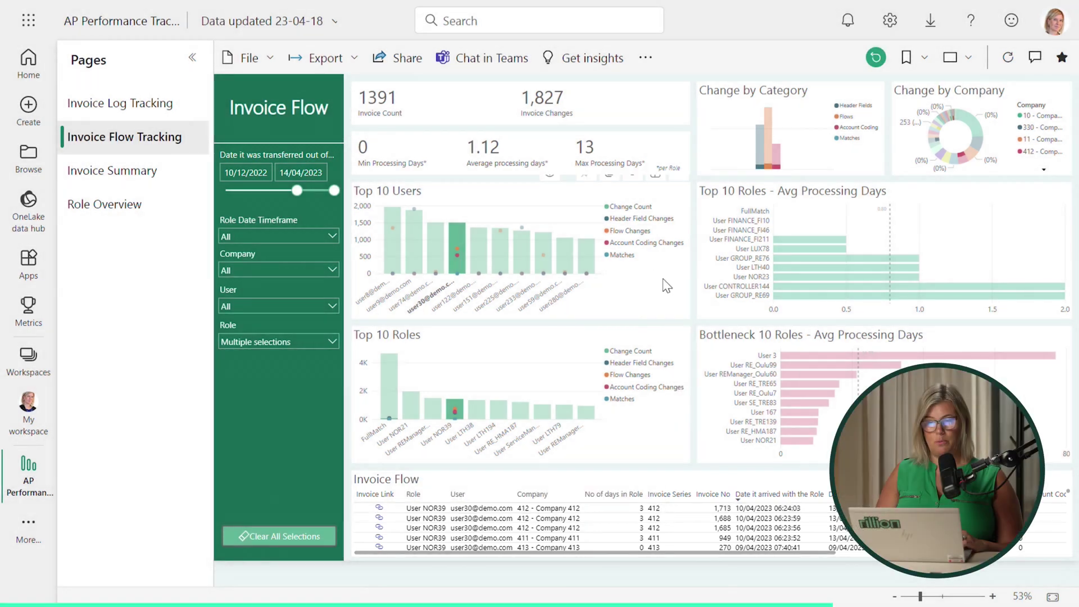
click(666, 285)
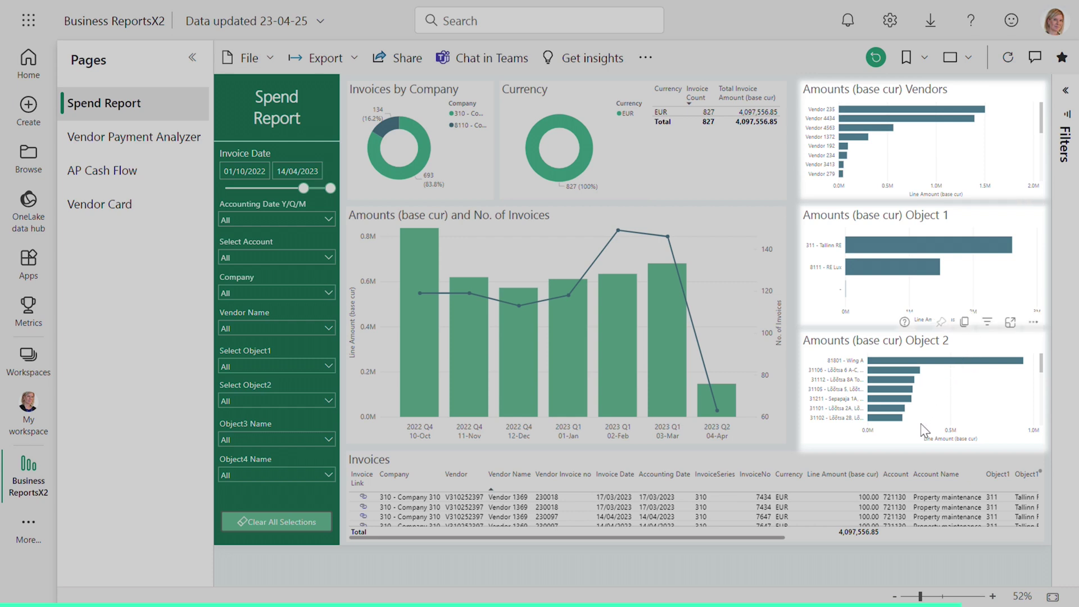
On the Vendor Card page, filter to Vendor 3188's 2022 amounts, then clear it.
click(92, 209)
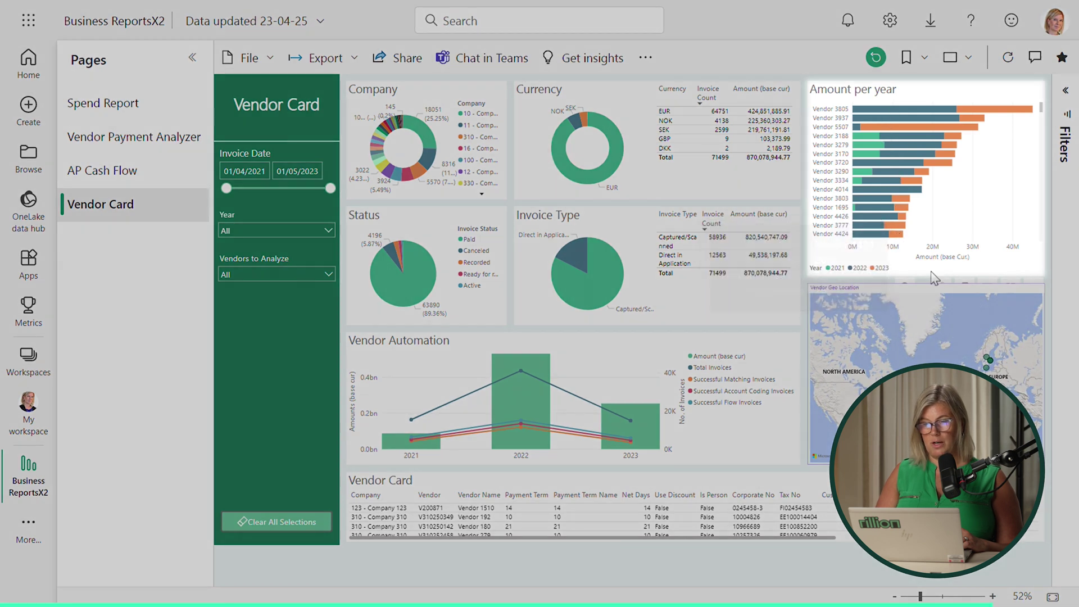
mouse_move(926, 371)
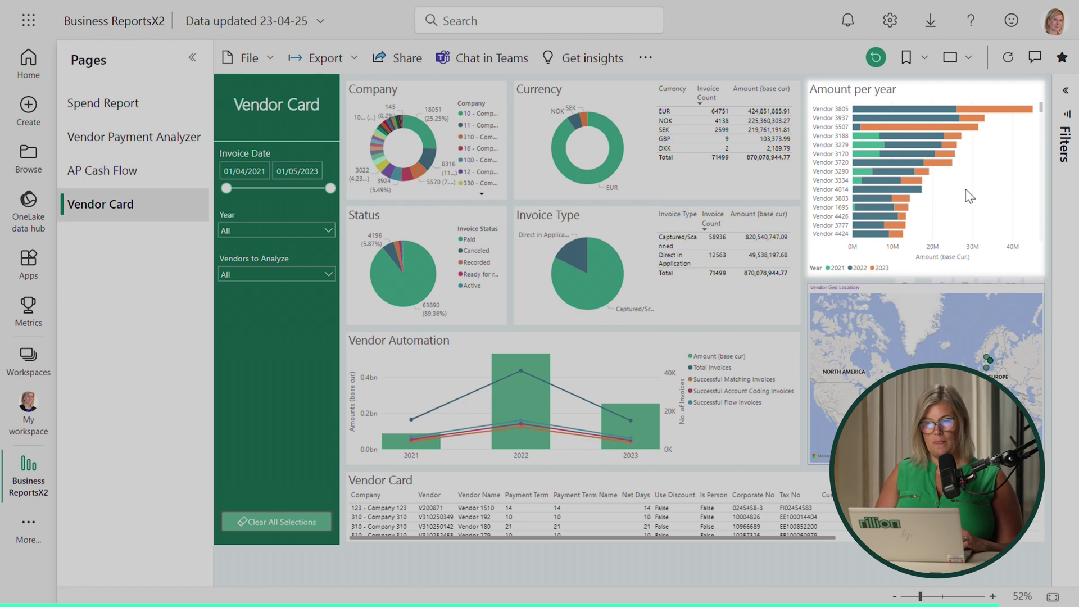
click(927, 134)
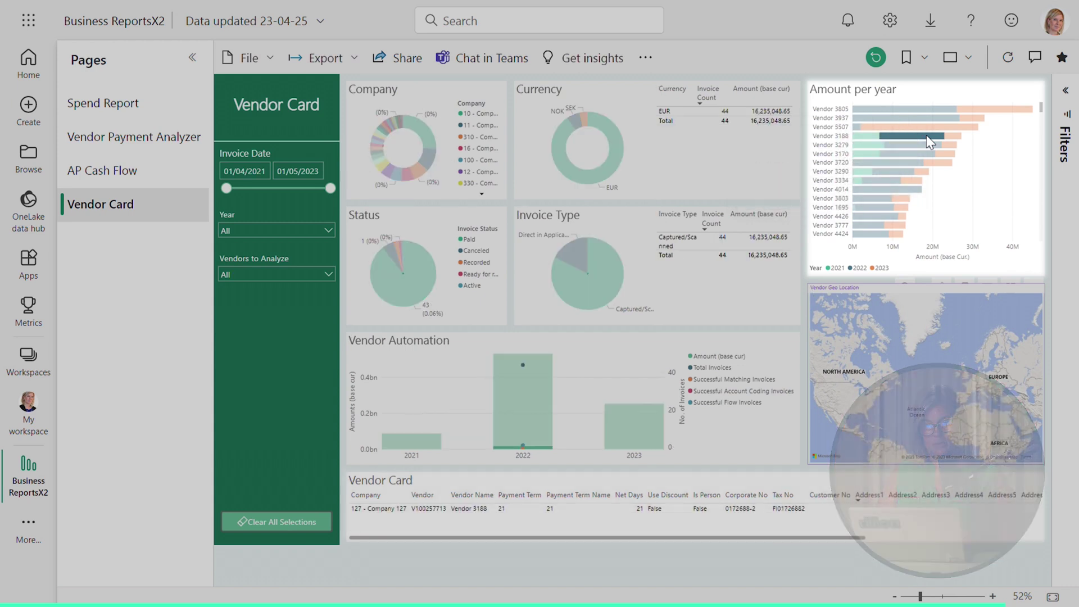
mouse_move(469, 527)
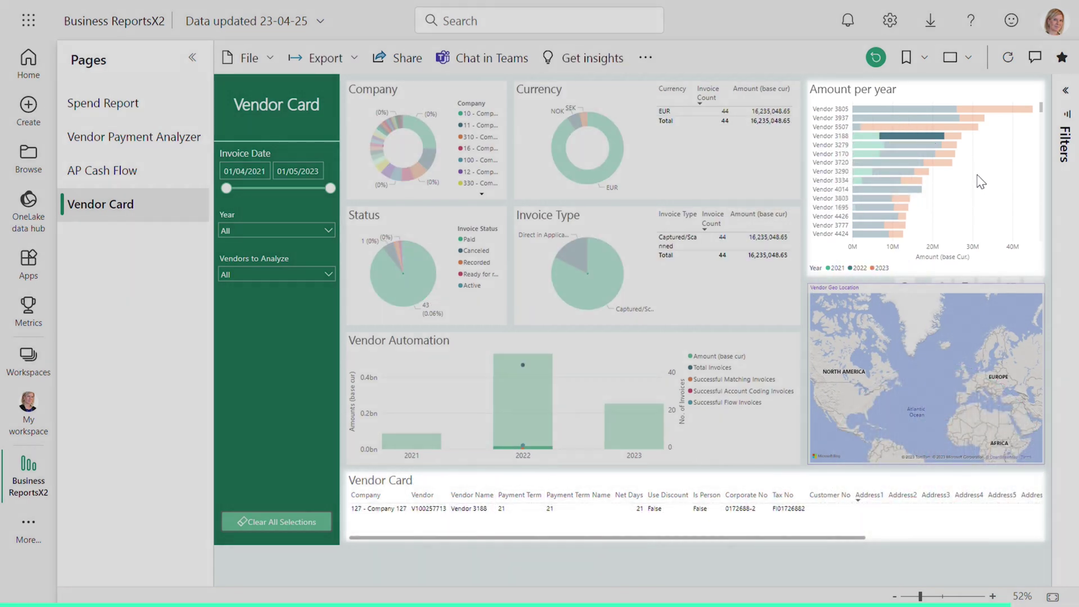
click(995, 175)
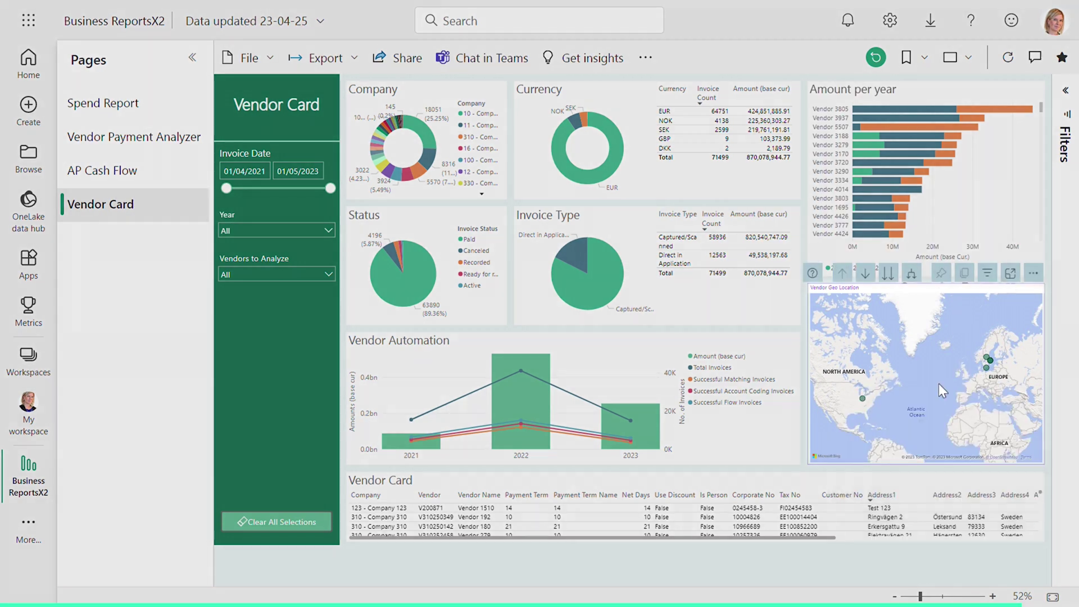
Pan the Vendor Geo Location map to the Stockholm and Uppsala area.
click(938, 384)
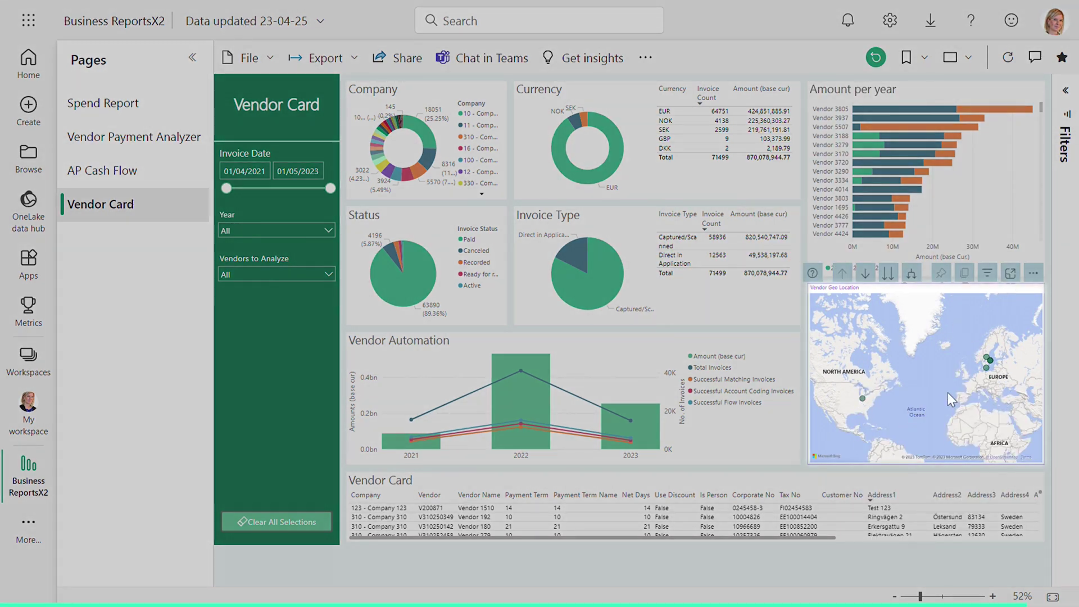
scroll(1003, 337, up, 5)
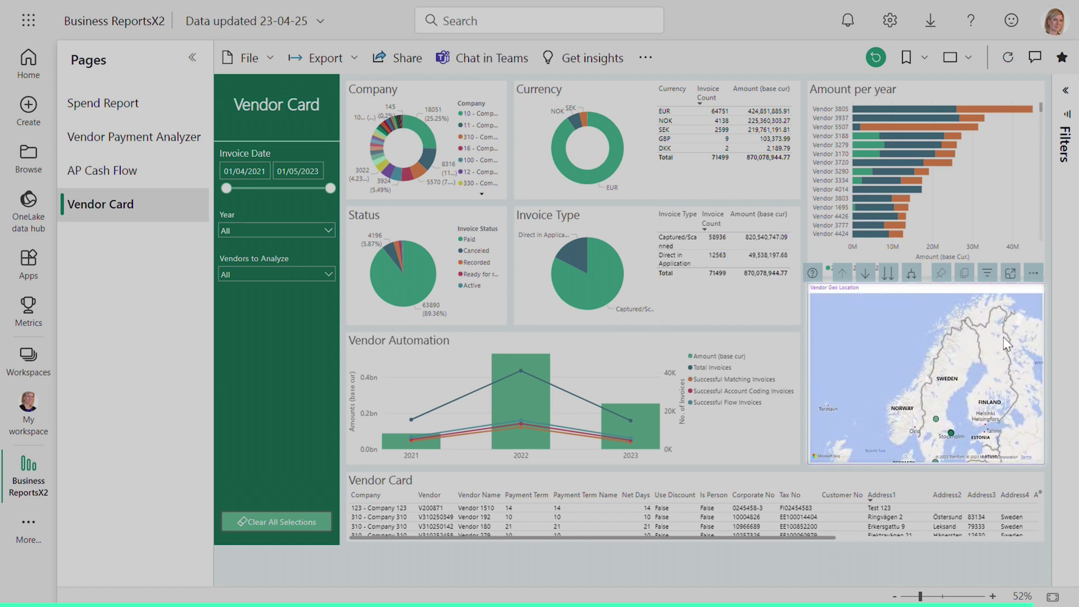
scroll(1003, 336, up, 5)
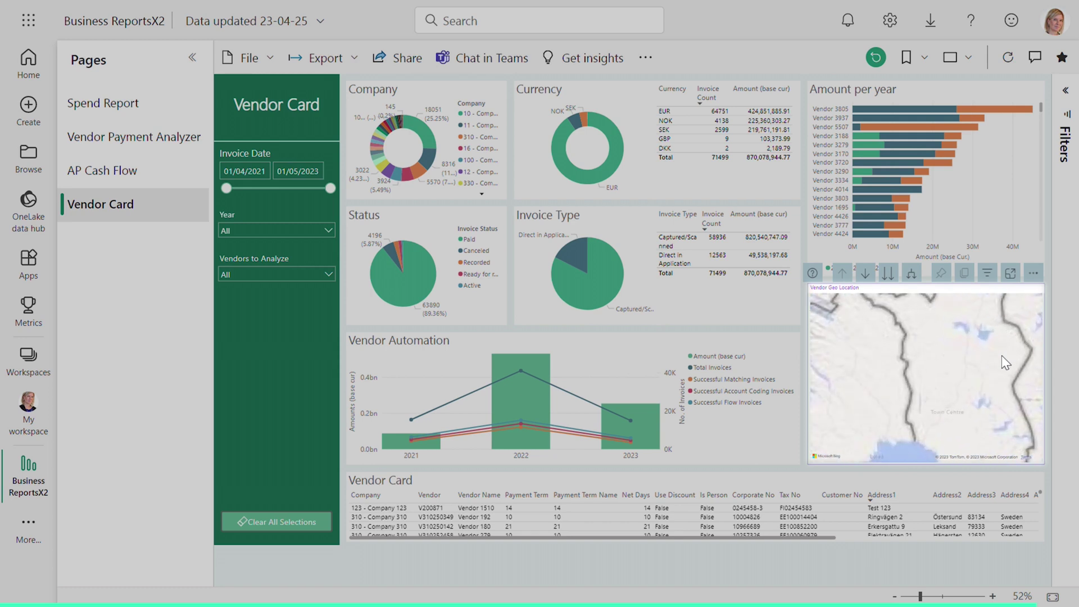
scroll(928, 420, down, 3)
scroll(907, 383, down, 3)
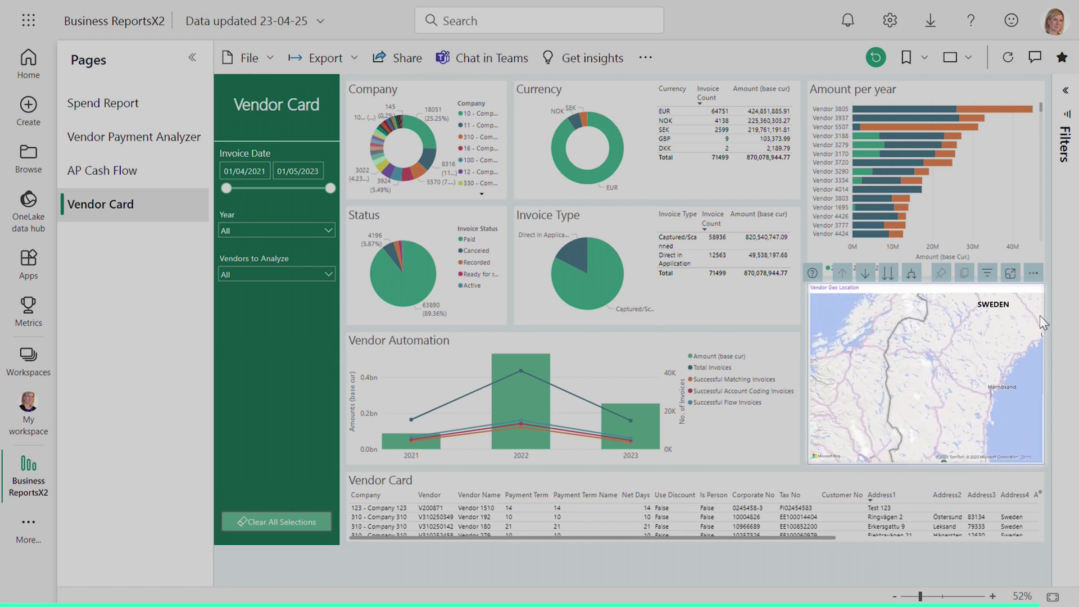
drag(989, 393, 922, 313)
drag(937, 389, 914, 354)
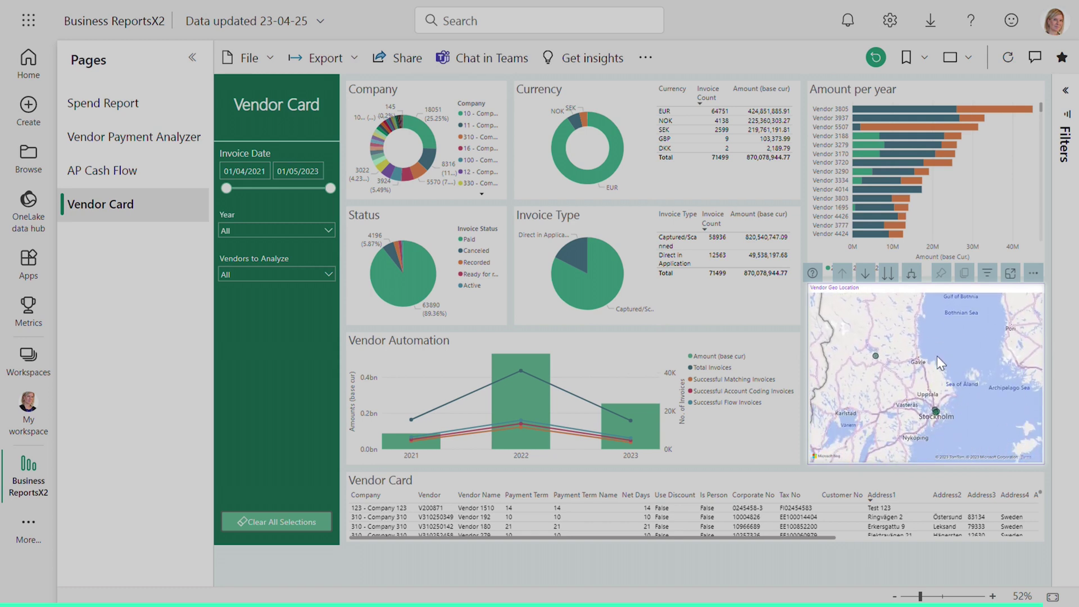